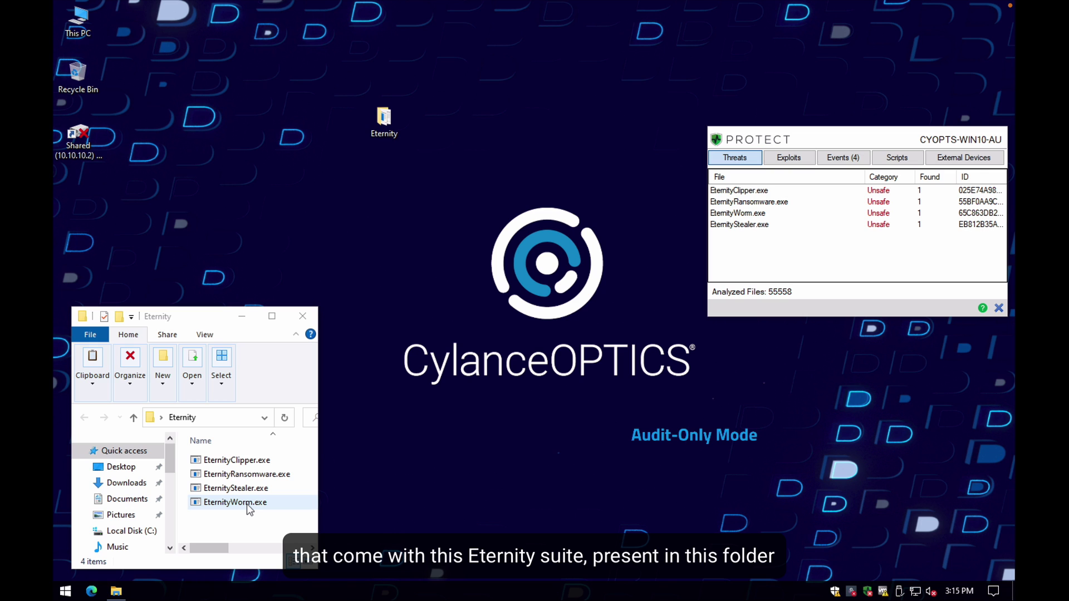
Run the EternityClipper, EternityWorm and EternityRansomware samples, confirming each Security Warning.
double_click(257, 460)
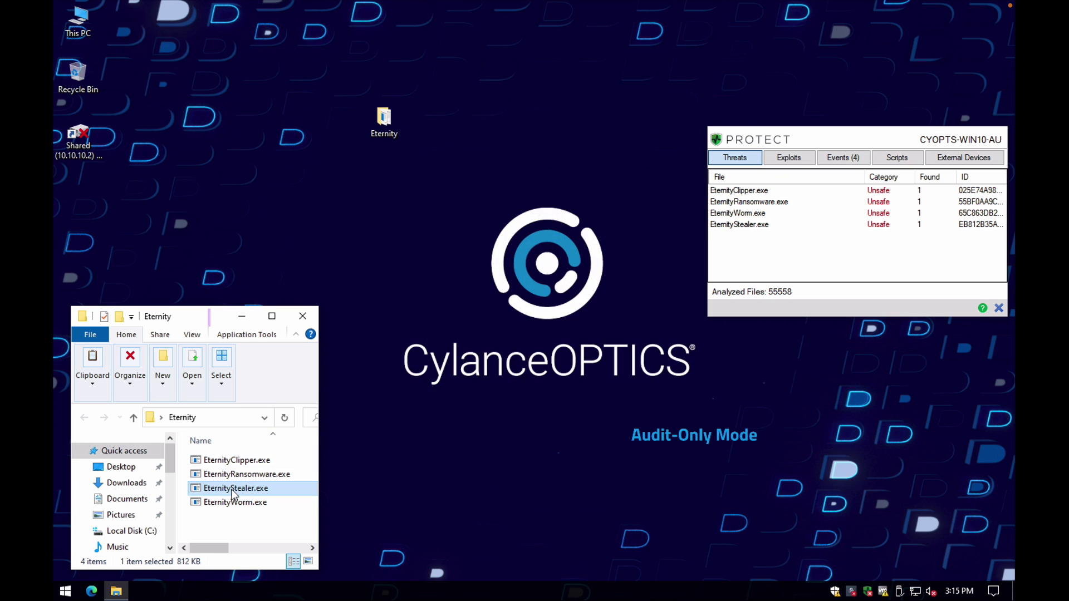
left_click(576, 313)
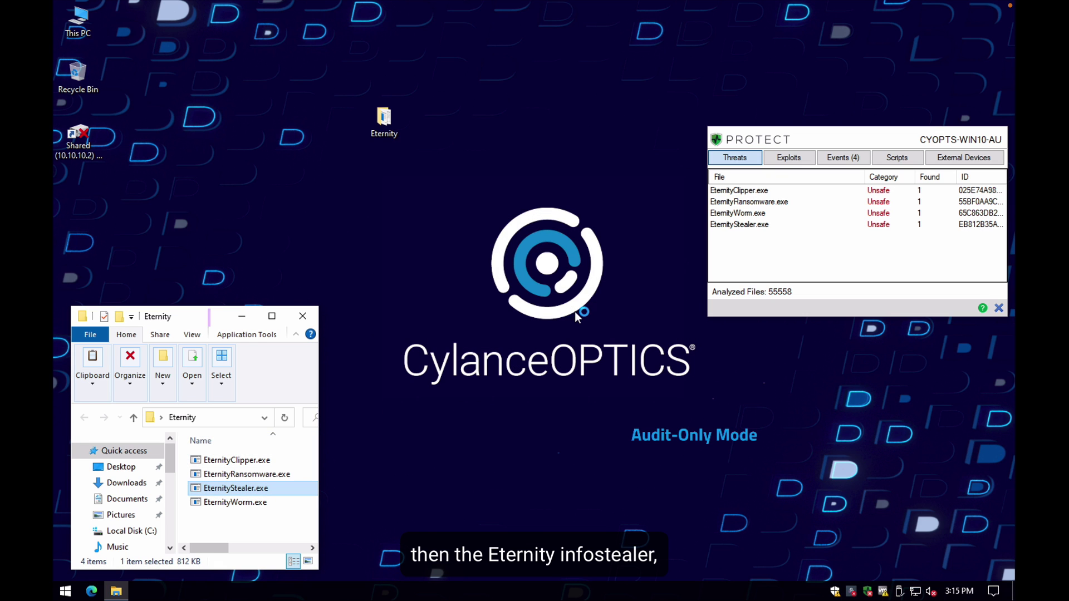
left_click(219, 504)
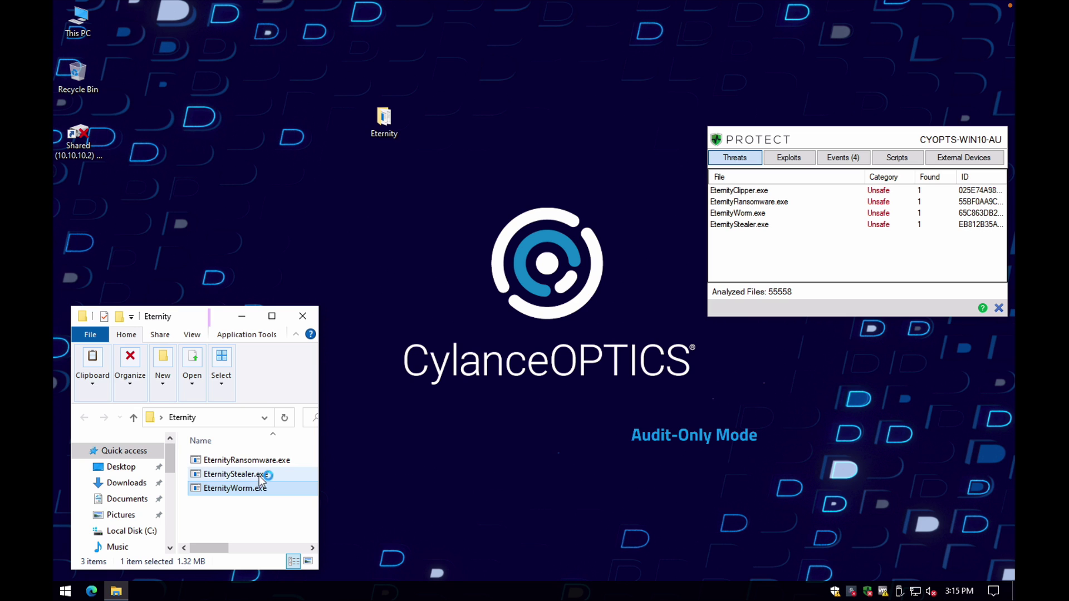
double_click(259, 460)
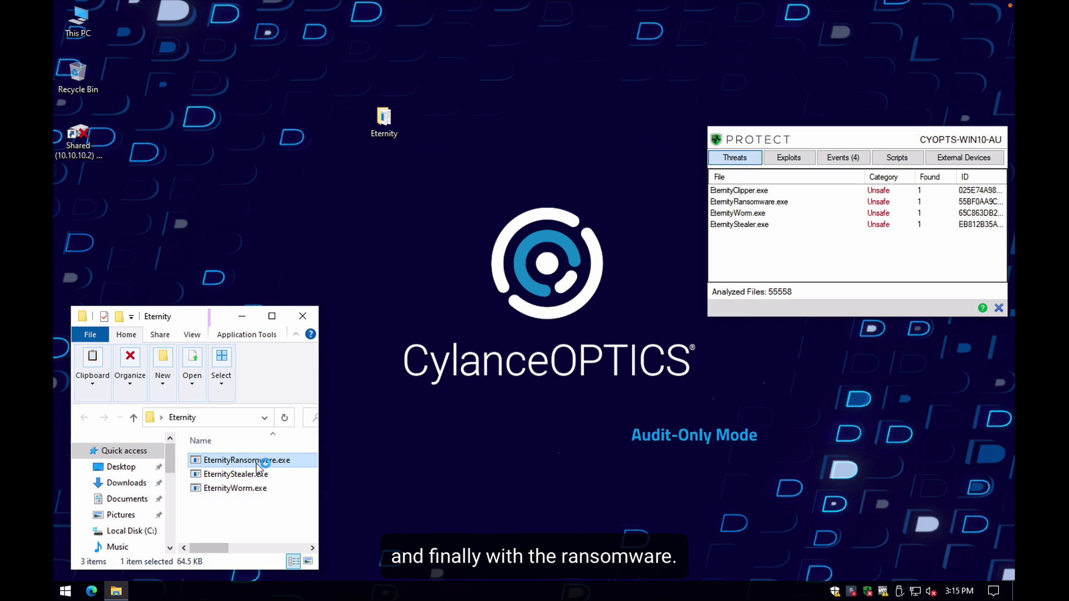
left_click(562, 314)
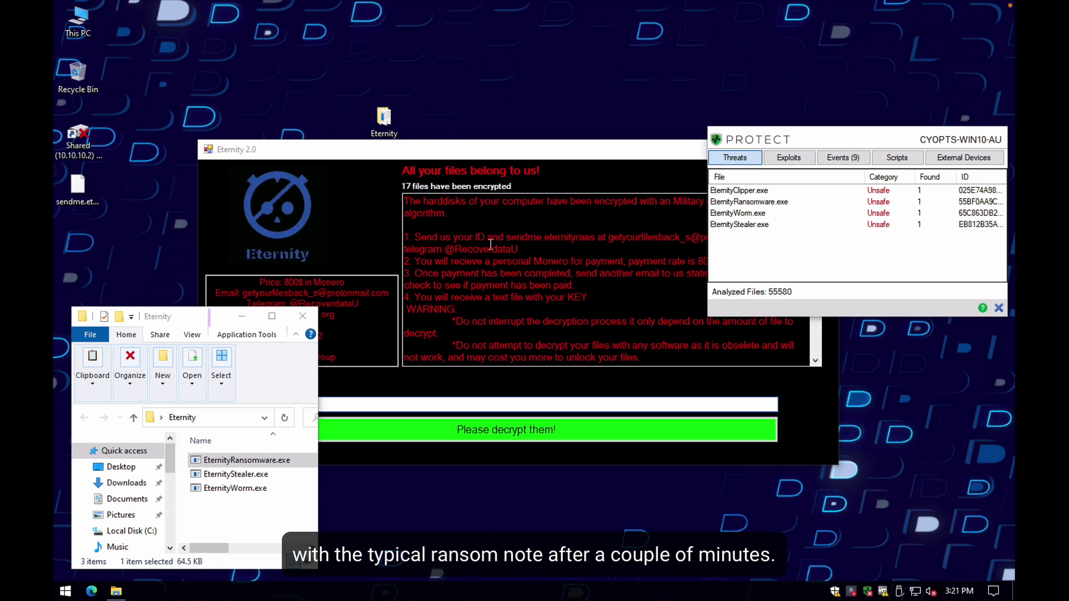
Open EternityClipper.exe's focus data and inspect its schtasks.exe and process-start events.
left_click(441, 151)
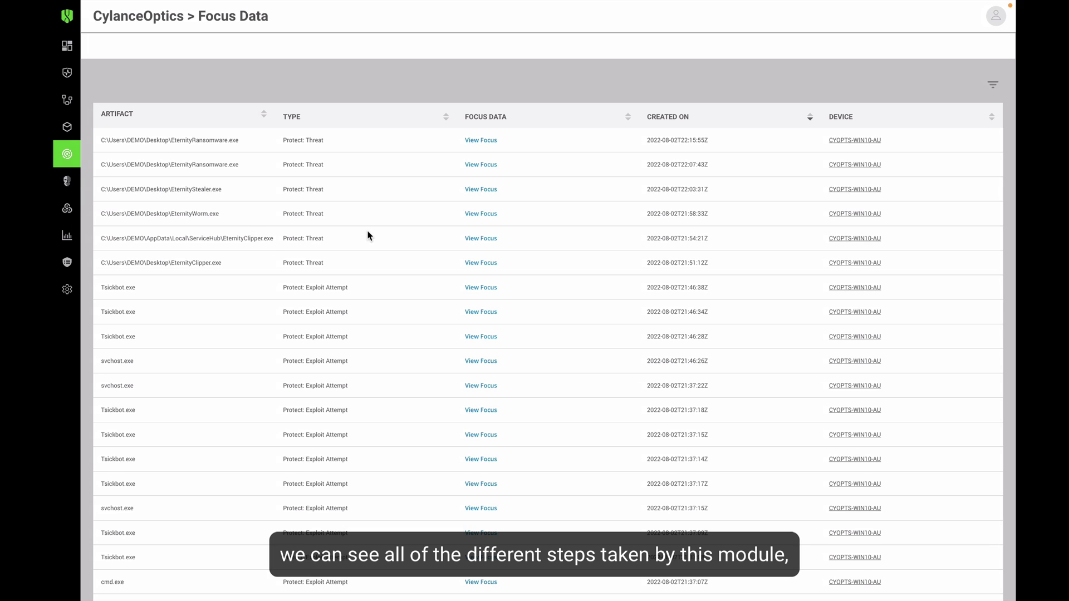
left_click(481, 239)
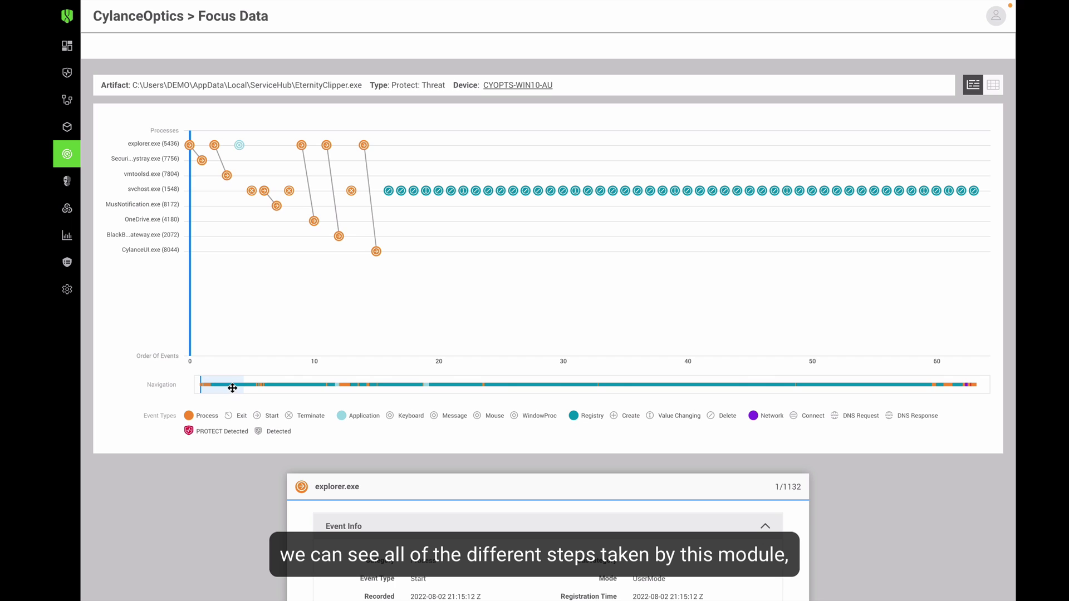
left_click_drag(233, 388, 969, 390)
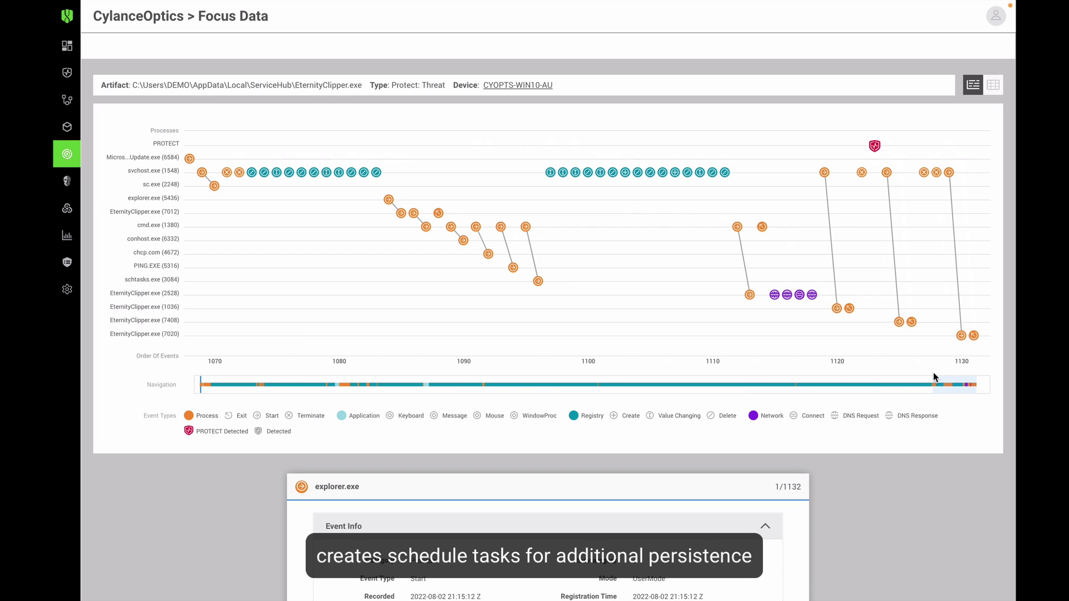
left_click(538, 281)
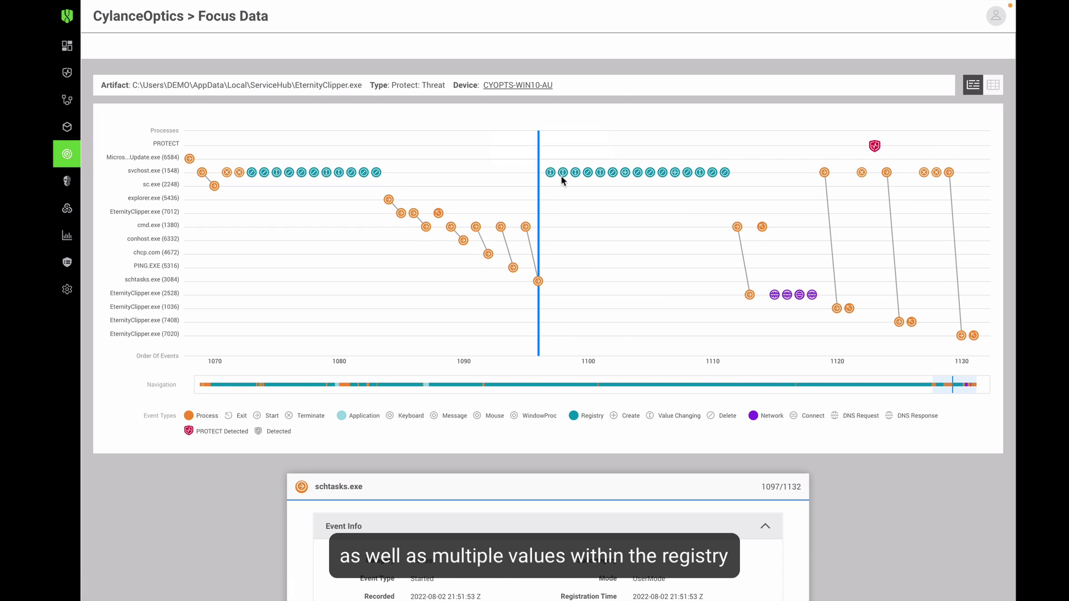
left_click(749, 294)
Step through the network events to the ip-api.com and wasabiwallet.online DNS requests.
scroll(876, 433, "down", 5)
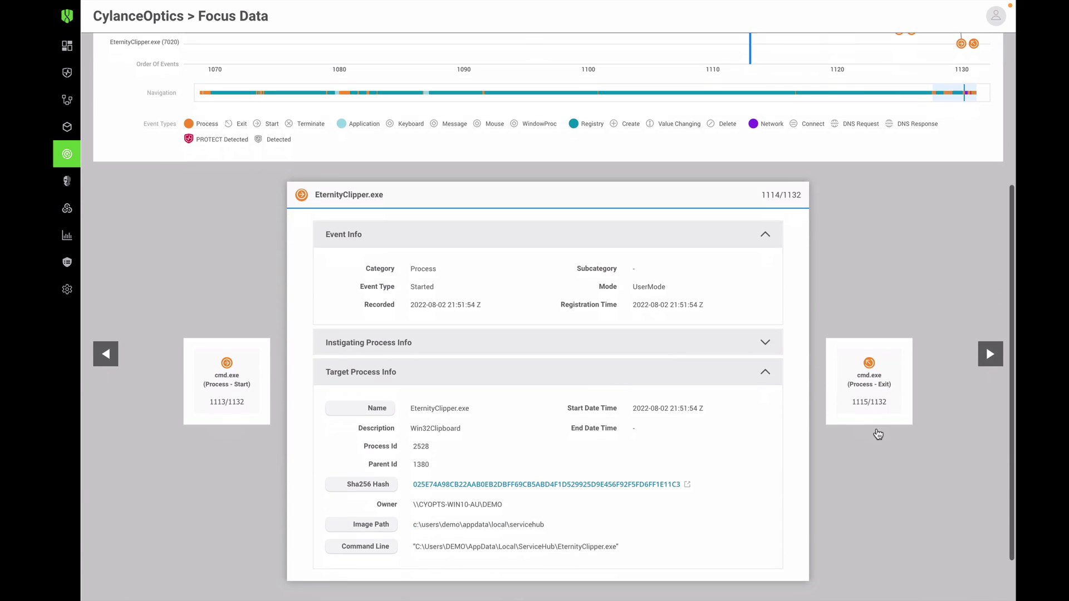
left_click(990, 362)
left_click(989, 360)
scroll(982, 390, "down", 3)
scroll(976, 413, "down", 2)
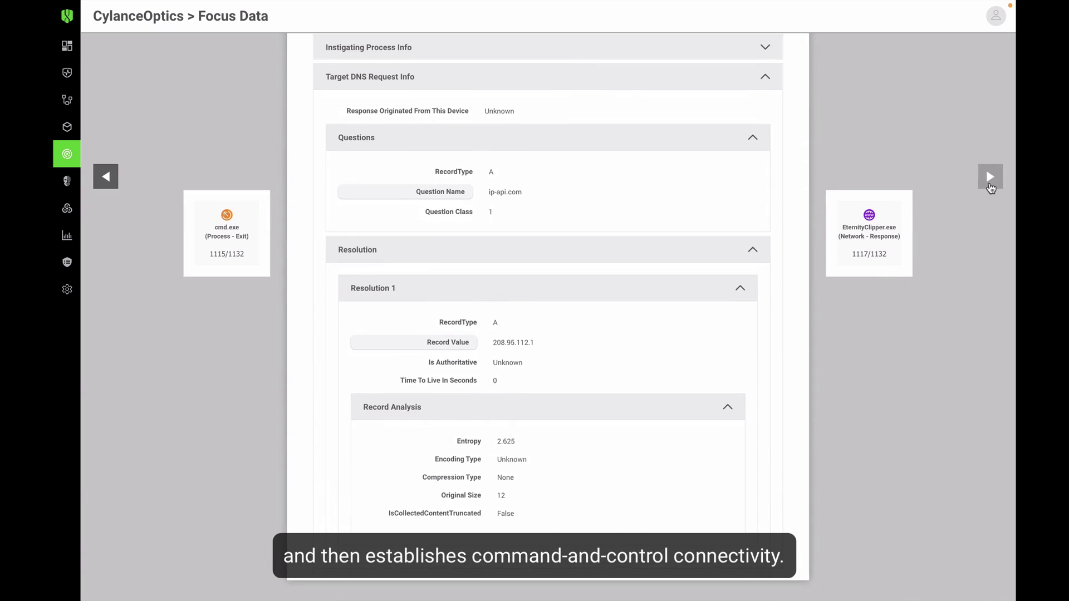
left_click(988, 176)
left_click(988, 176)
left_click(987, 329)
scroll(983, 344, "down", 2)
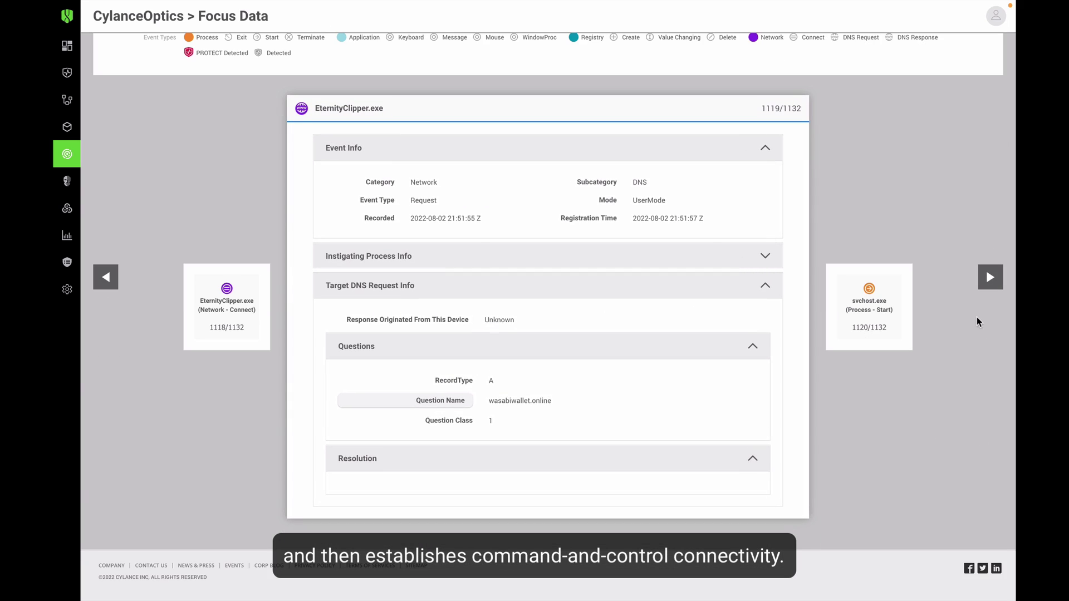
scroll(977, 322, "up", 6)
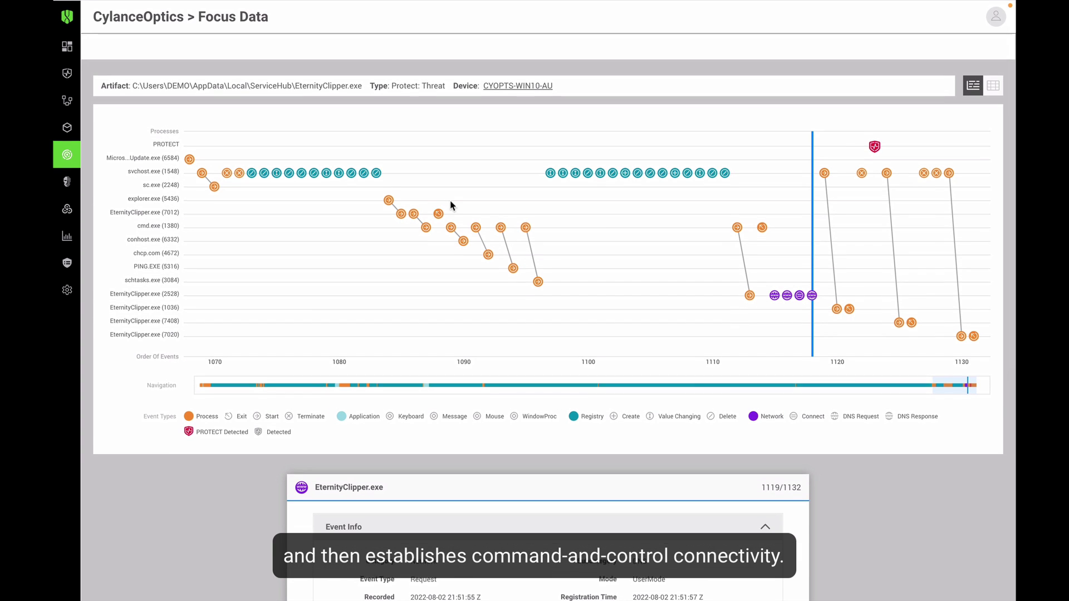
Go back to the Focus Data list and open EternityRansomware.exe's focus data.
mouse_move(67, 154)
left_click(109, 242)
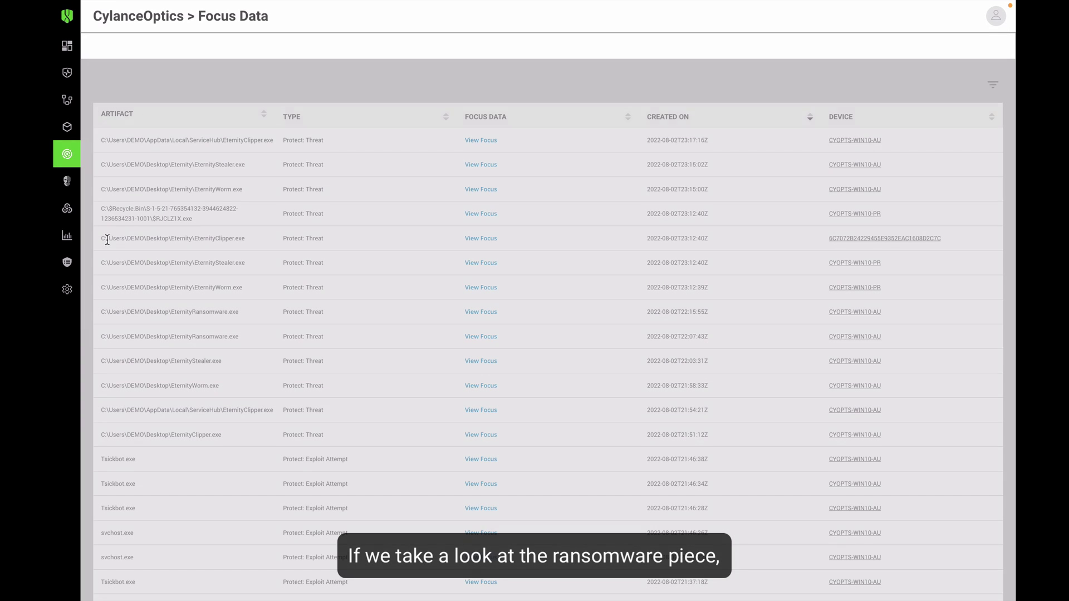
left_click(481, 312)
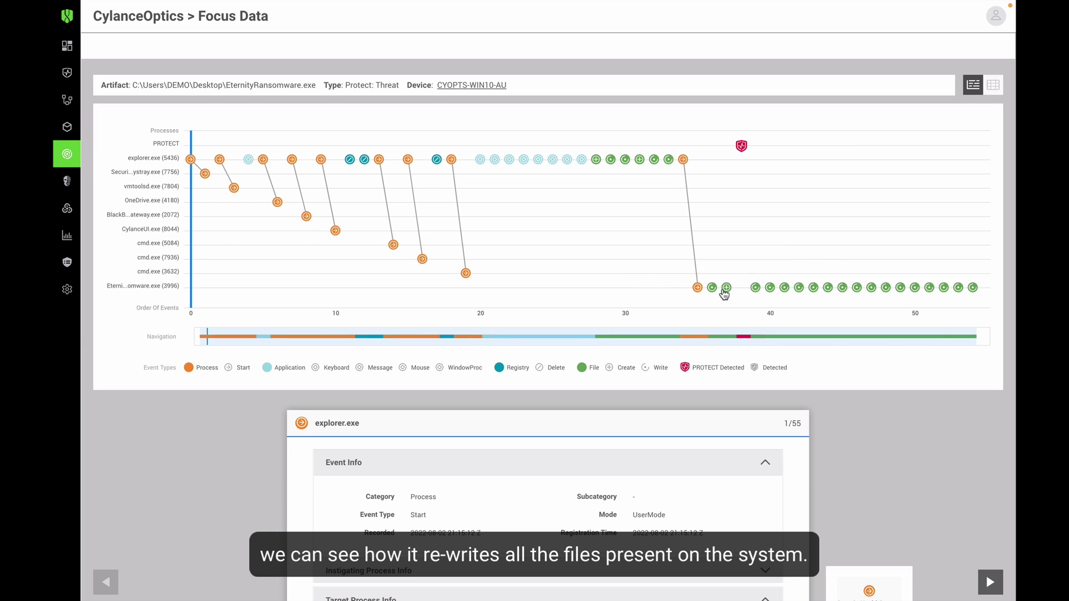
Step through the ransomware's file-write events, such as outlook.pst.
left_click(770, 289)
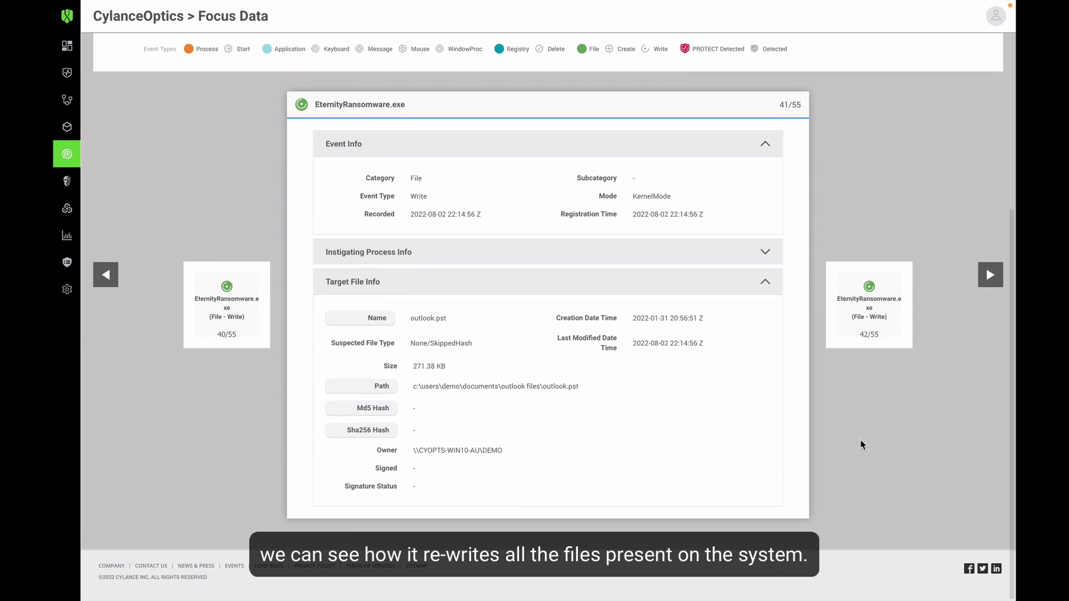
left_click(987, 284)
left_click(986, 284)
left_click(987, 284)
left_click(987, 283)
left_click(989, 278)
left_click(989, 278)
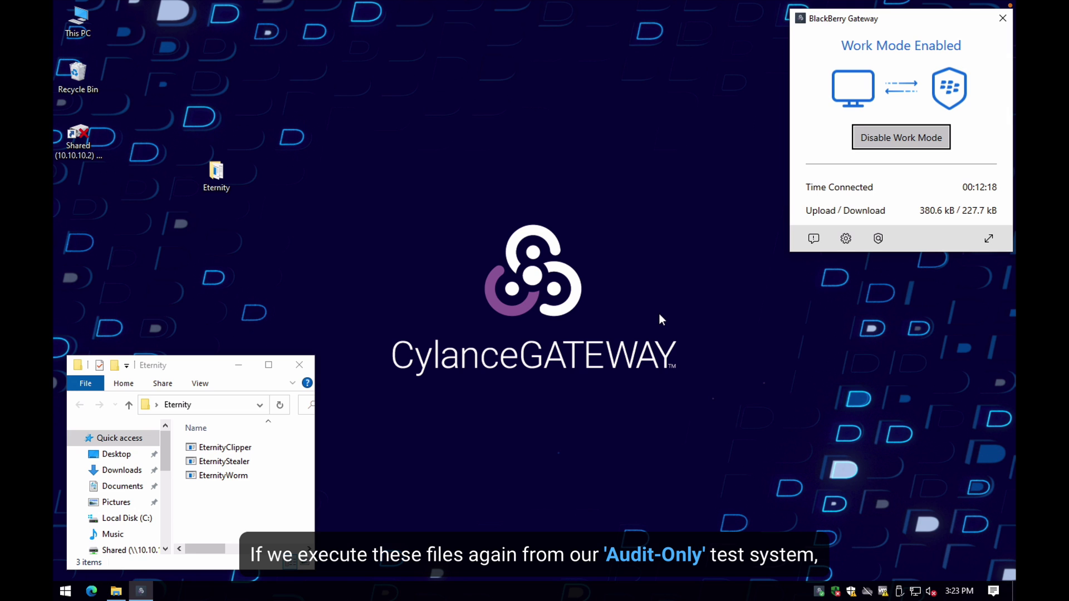
Run EternityClipper, EternityStealer and EternityWorm again, approving each Security Warning.
double_click(225, 447)
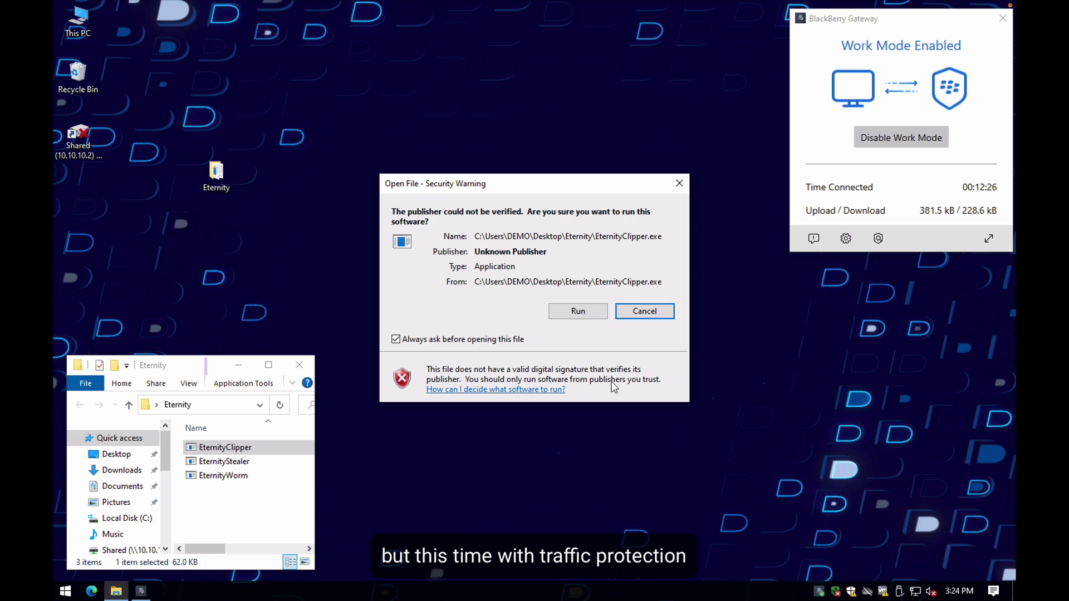
left_click(560, 315)
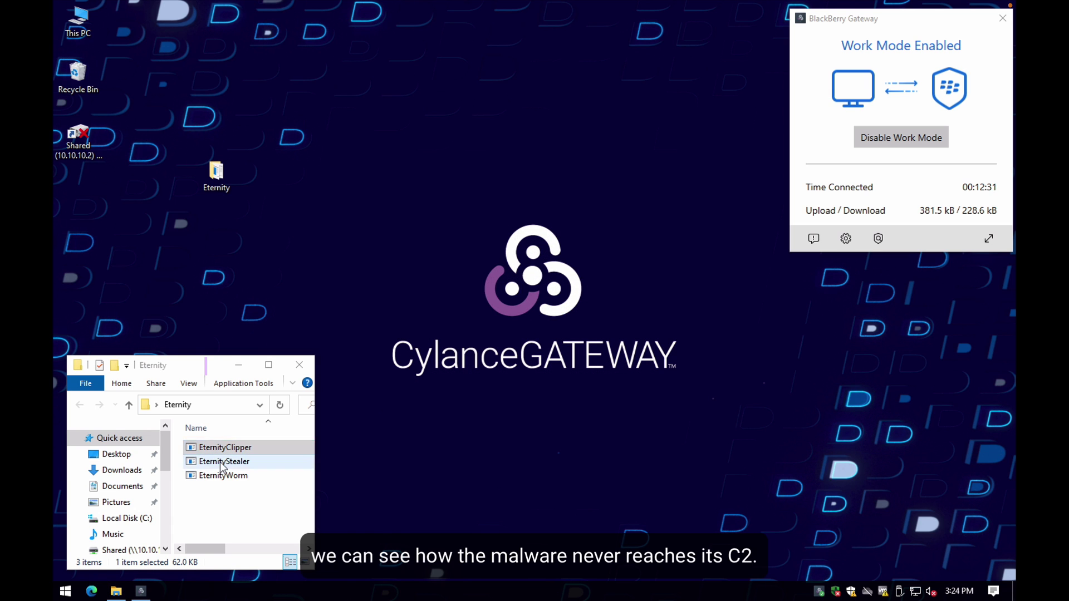
double_click(220, 462)
left_click(583, 309)
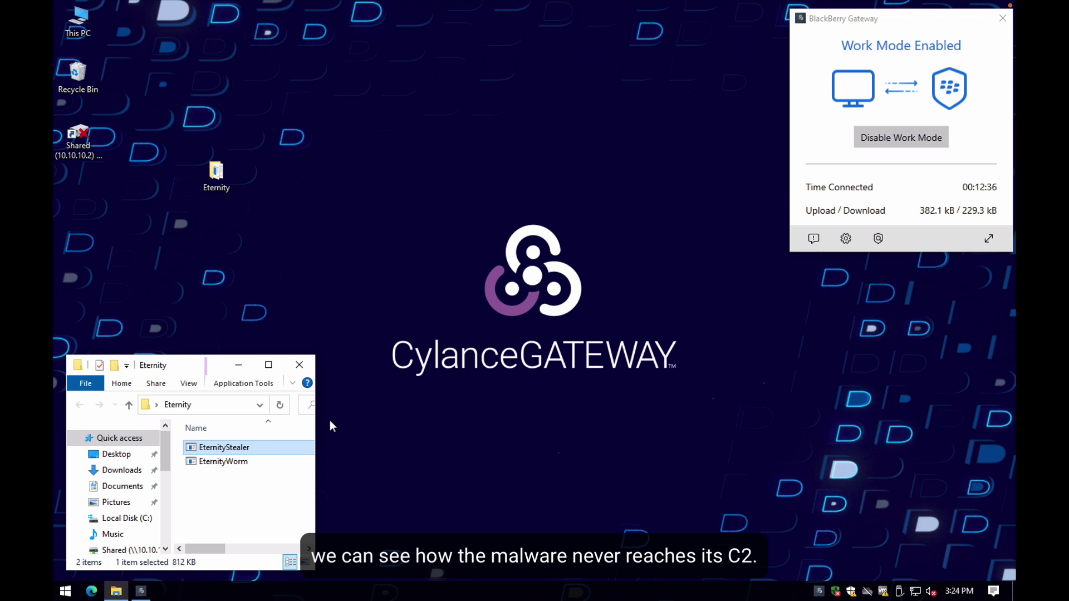
double_click(232, 462)
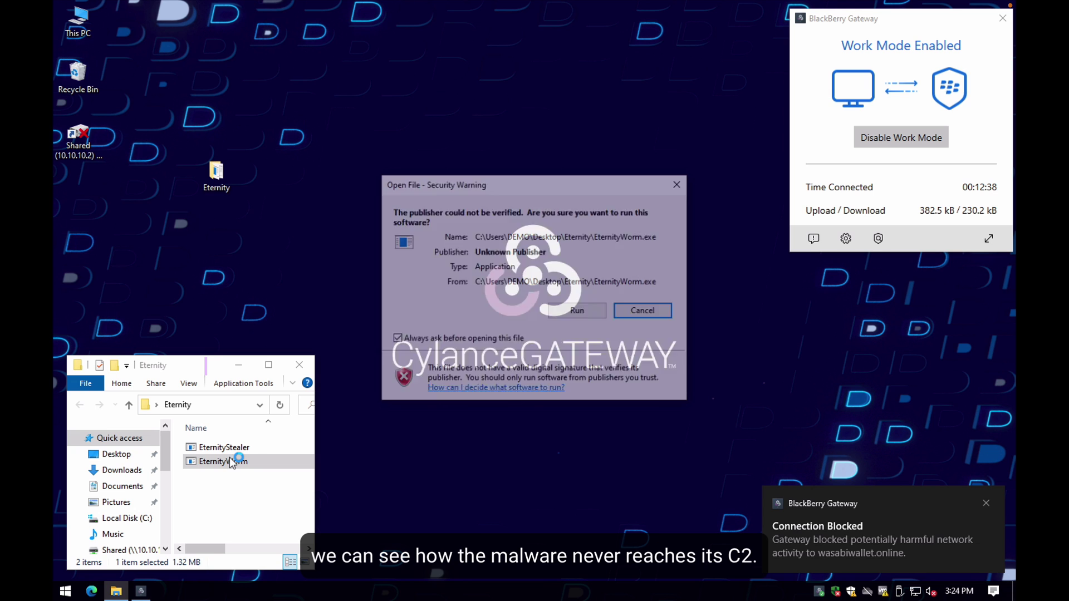
left_click(579, 312)
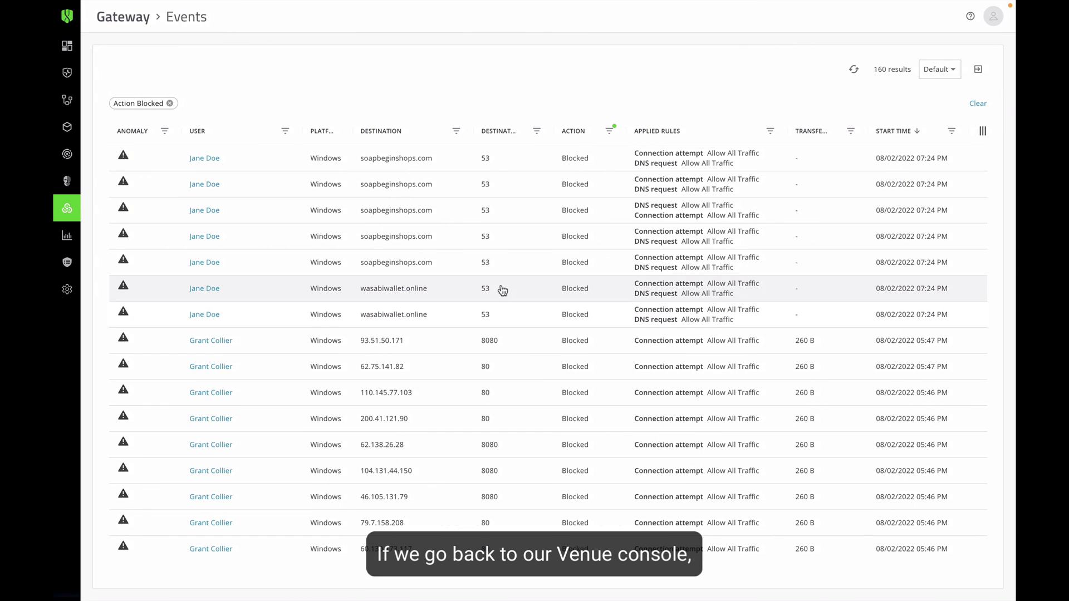
Review Event Details for each blocked event, from soapbeginshops.com to both wasabiwallet.online requests.
left_click(525, 174)
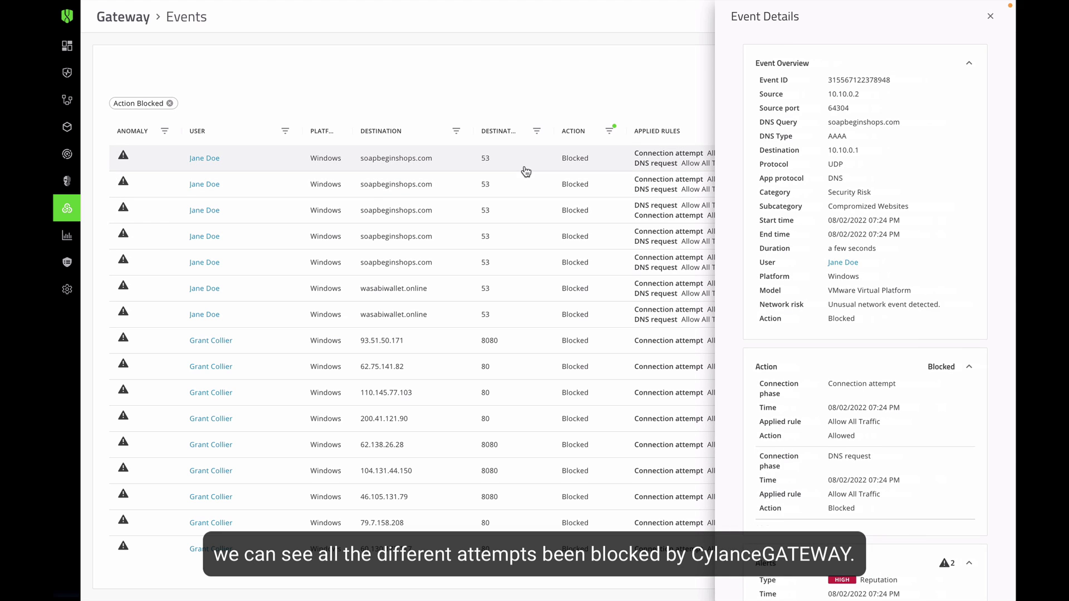
left_click(525, 210)
left_click(525, 236)
left_click(525, 262)
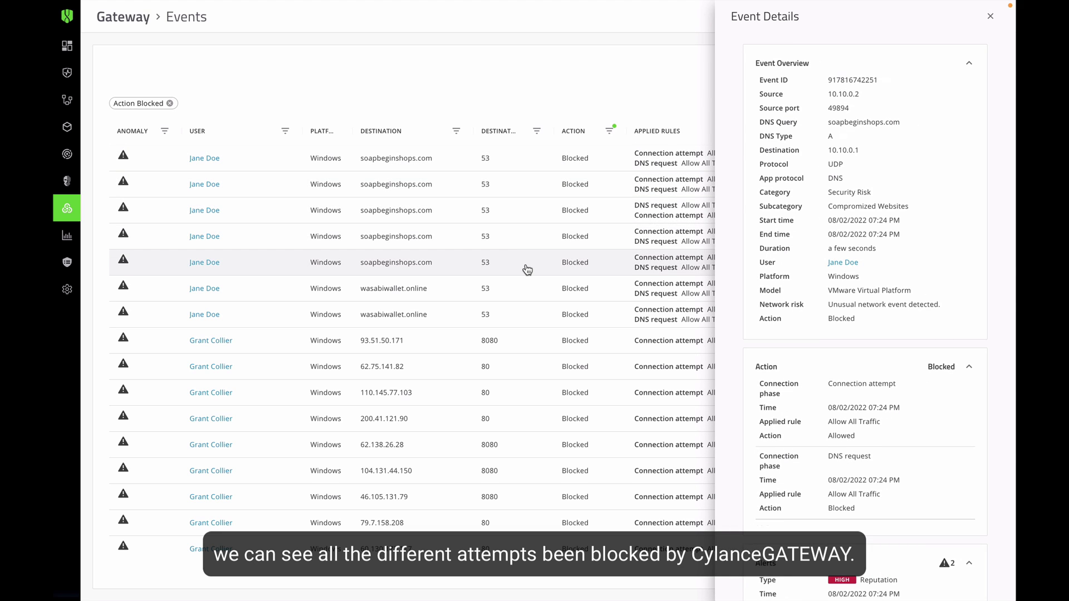
left_click(526, 293)
left_click(526, 309)
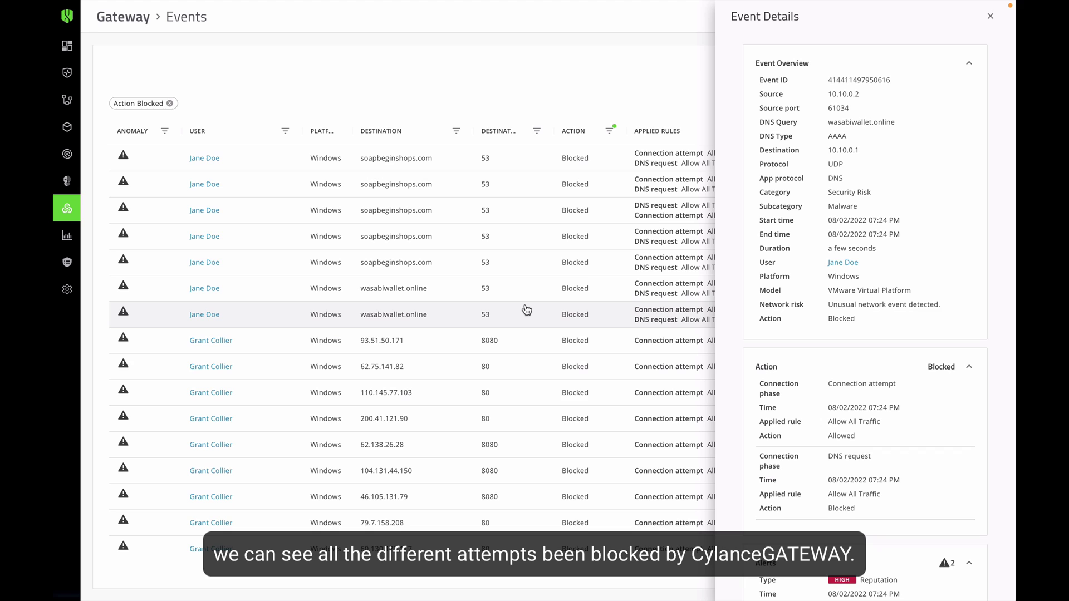
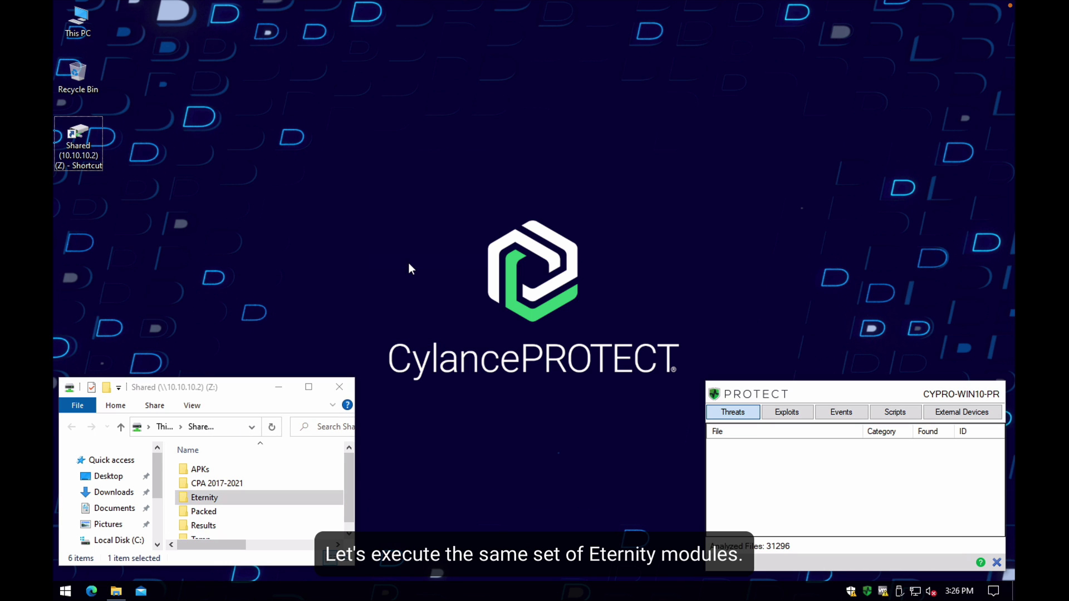
Open the desktop Eternity folder in its own window to show its four modules.
double_click(380, 161)
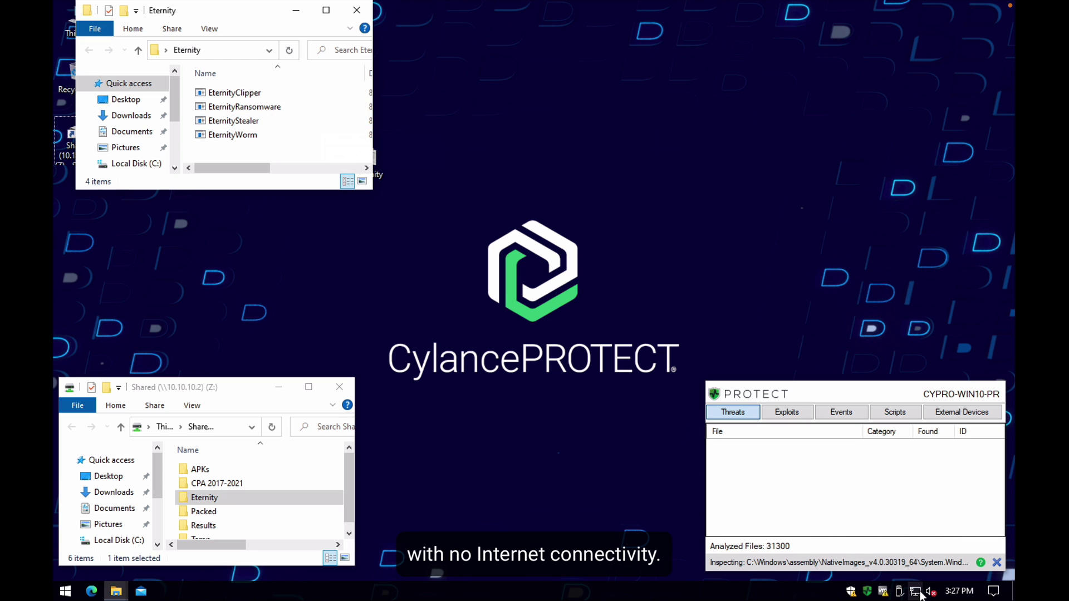
Launch EternityClipper and EternityRansomware, allowing the warning and dismissing each cannot-access error.
mouse_move(919, 593)
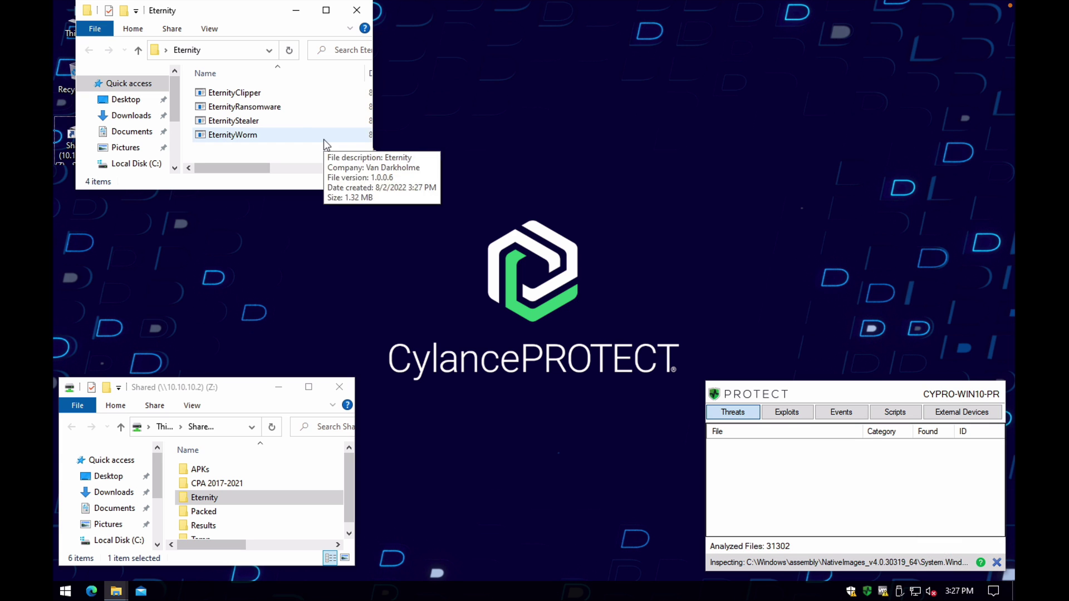
double_click(234, 92)
left_click(681, 296)
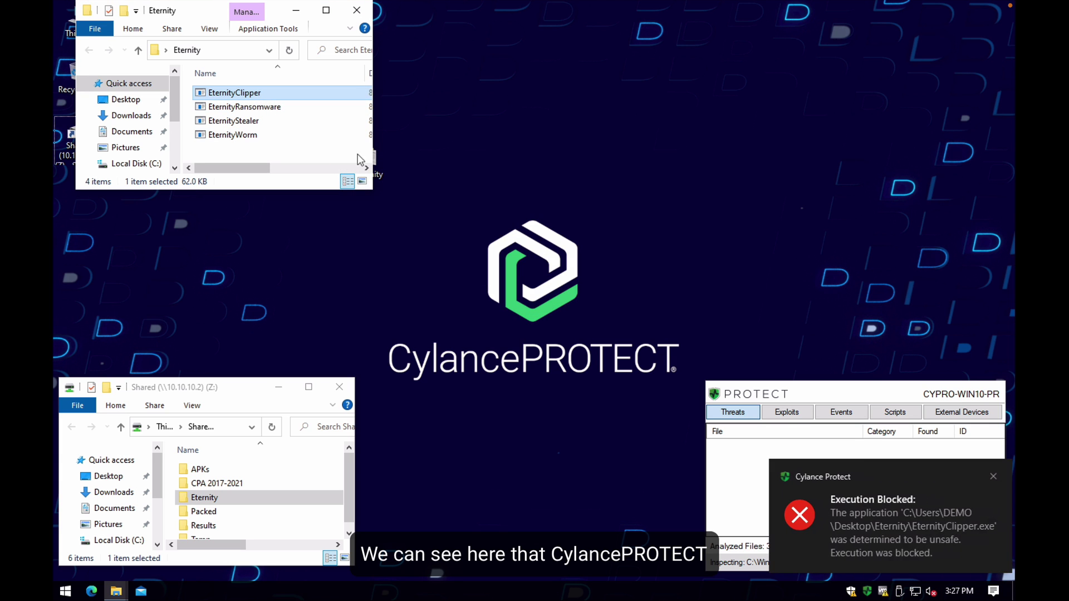
key("Down")
key("Return")
left_click(578, 312)
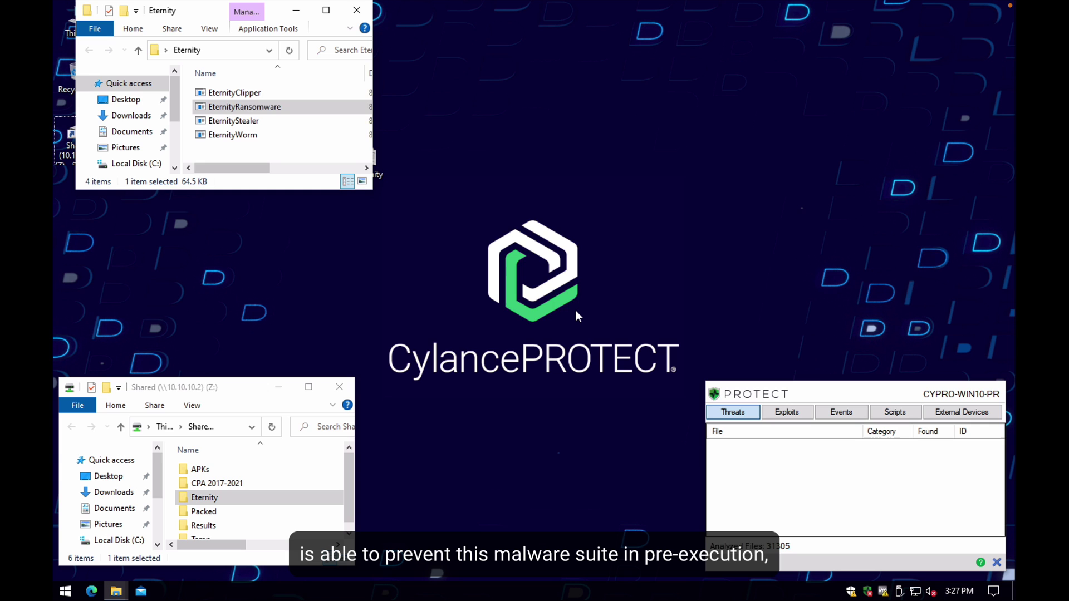
left_click(678, 301)
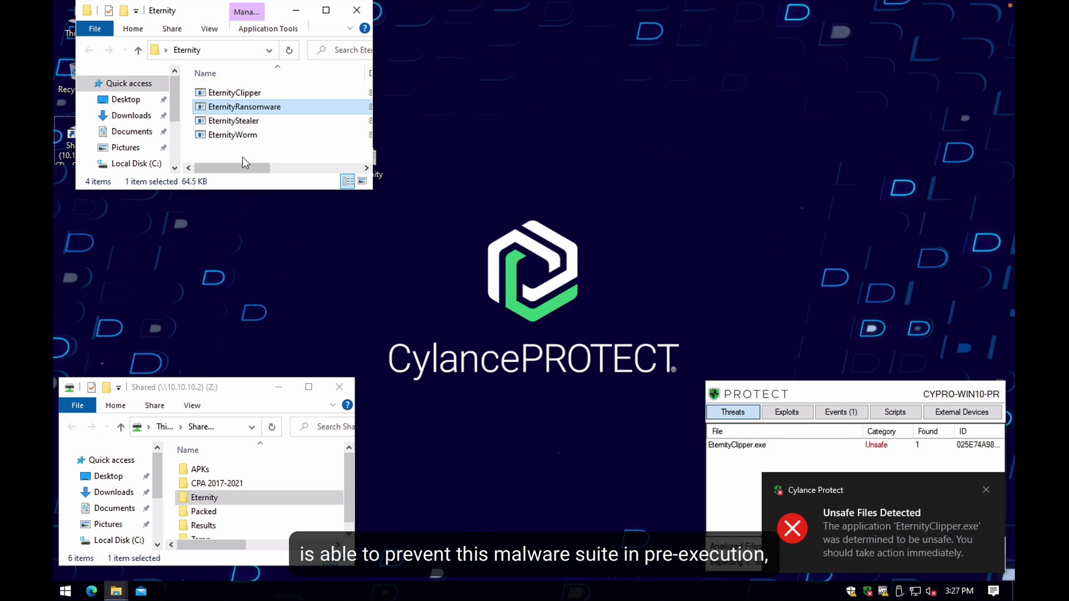
Launch EternityStealer and EternityWorm, running past each warning and dismissing the cannot-access errors.
key("Down")
key("Return")
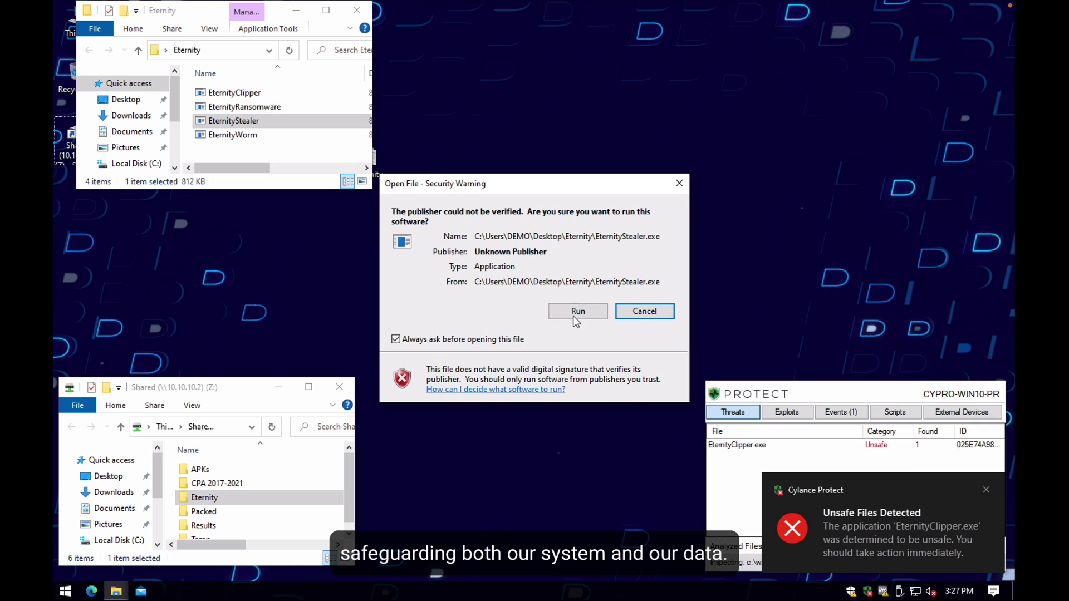
left_click(576, 312)
left_click(681, 299)
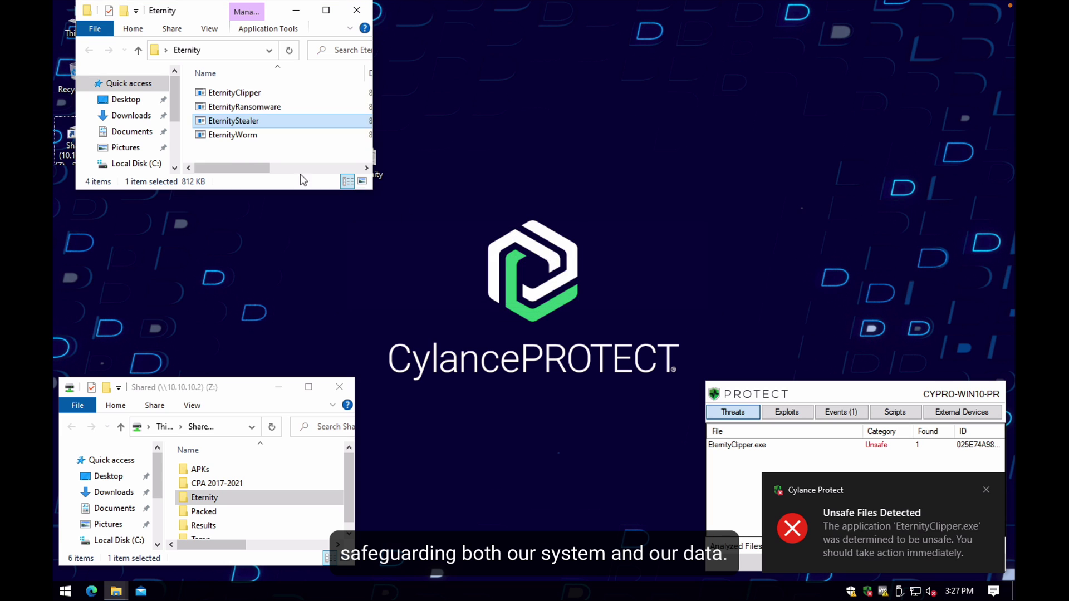
double_click(268, 136)
left_click(574, 311)
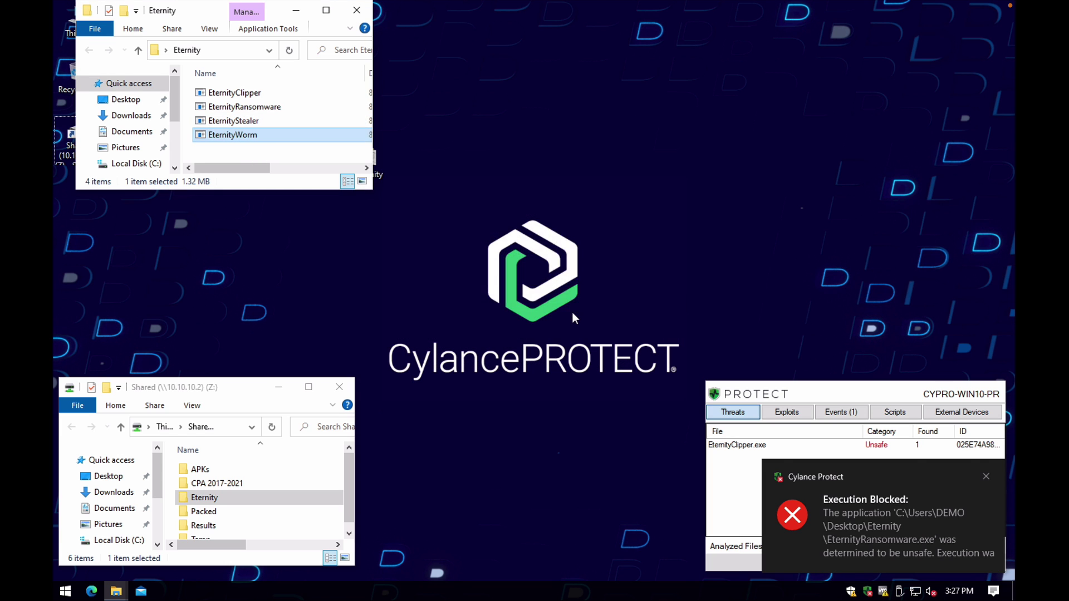
left_click(674, 301)
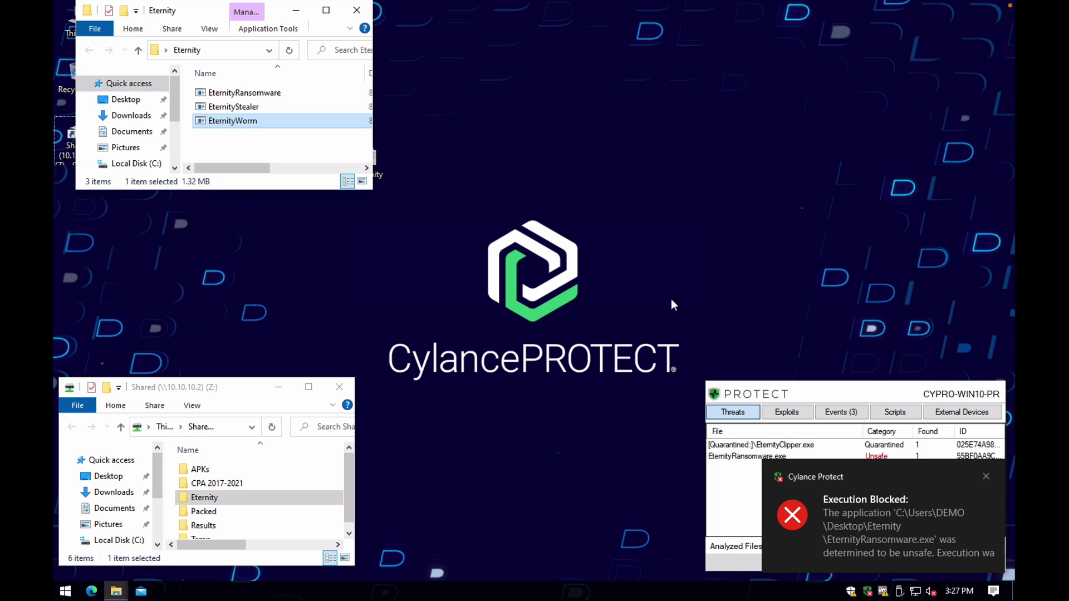